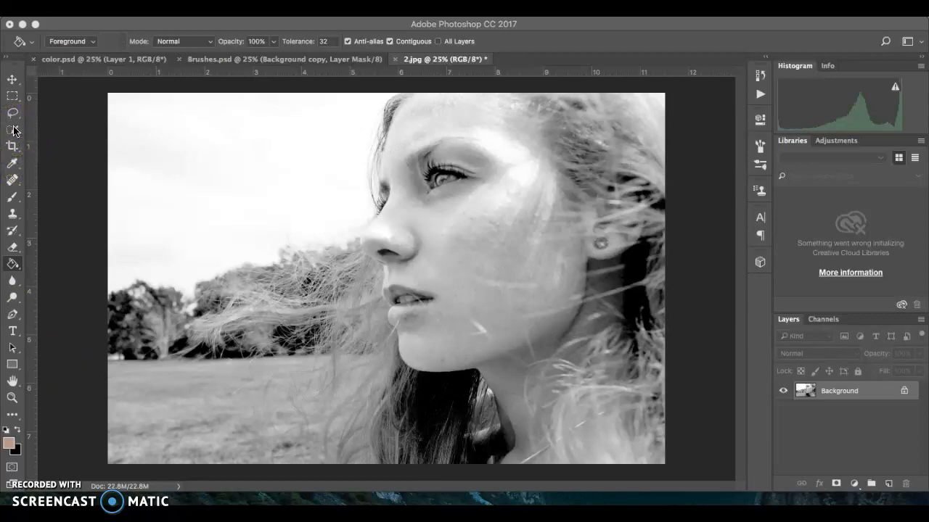
- Duplicate the Background layer as Background copy and add a new empty layer above it
{"action": "left_click", "coordinate": [827, 447]}
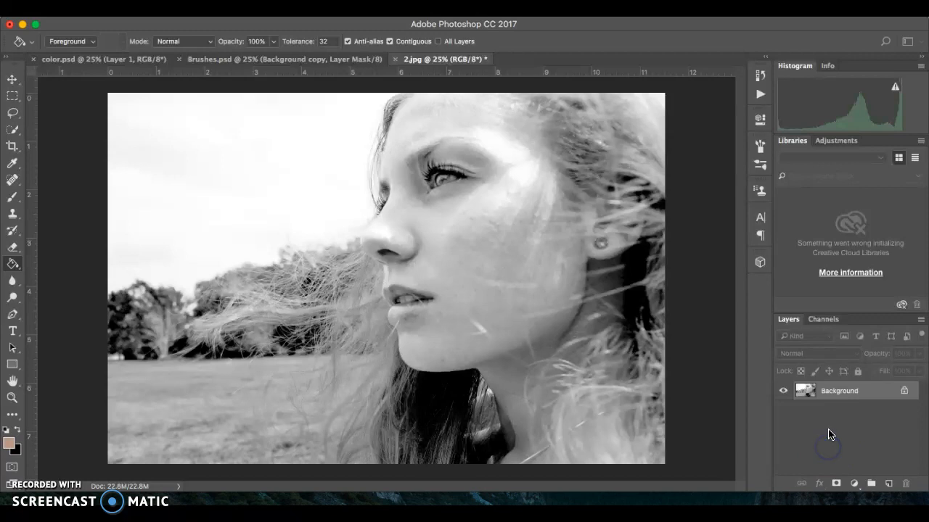
{"action": "right_click", "coordinate": [827, 396]}
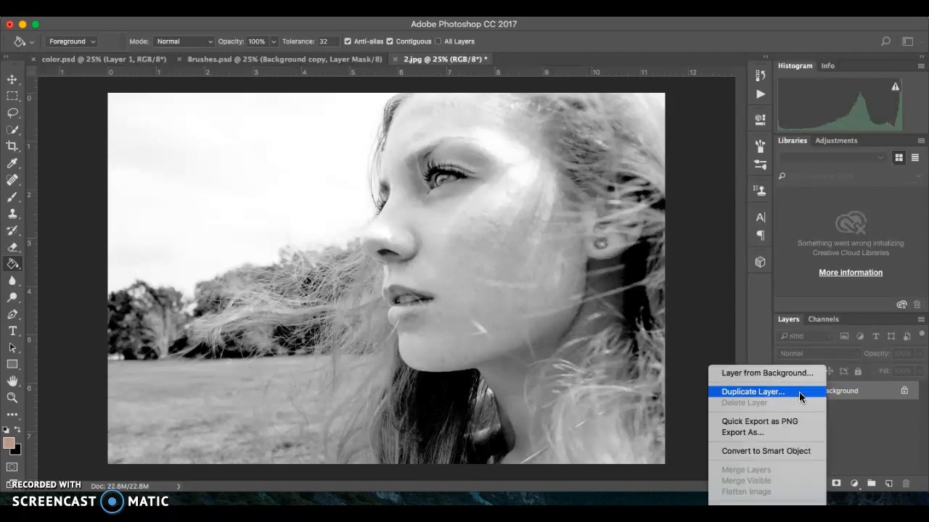
{"action": "left_click", "coordinate": [799, 392]}
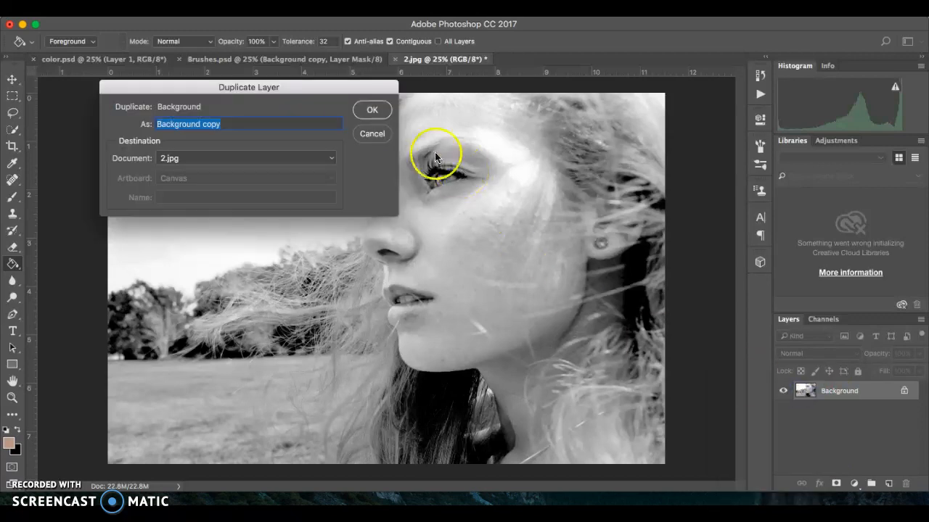
{"action": "left_click", "coordinate": [370, 110]}
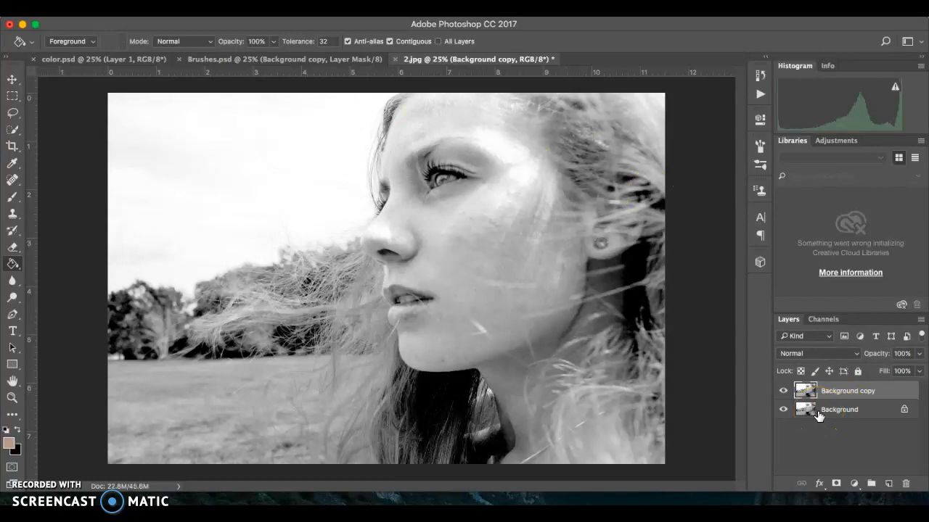
{"action": "left_click", "coordinate": [886, 484]}
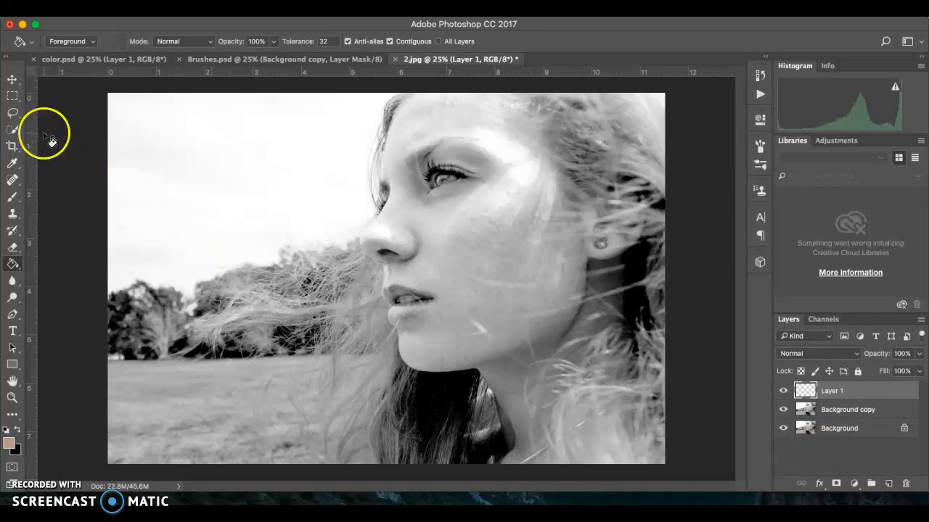
- Draw a curved, tapering Lasso selection under the visible eye, from beside the nose to the eye's outer corner
{"action": "left_click", "coordinate": [13, 114]}
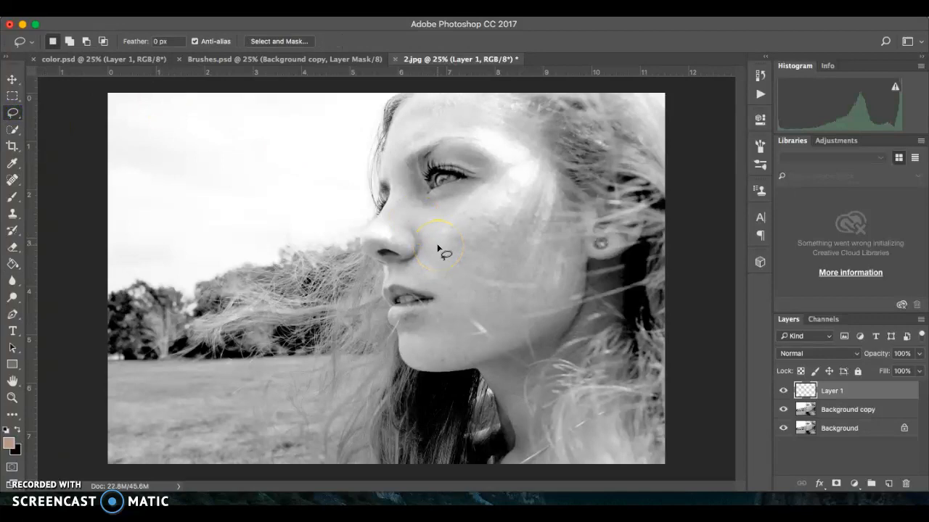
{"action": "left_click", "coordinate": [69, 385]}
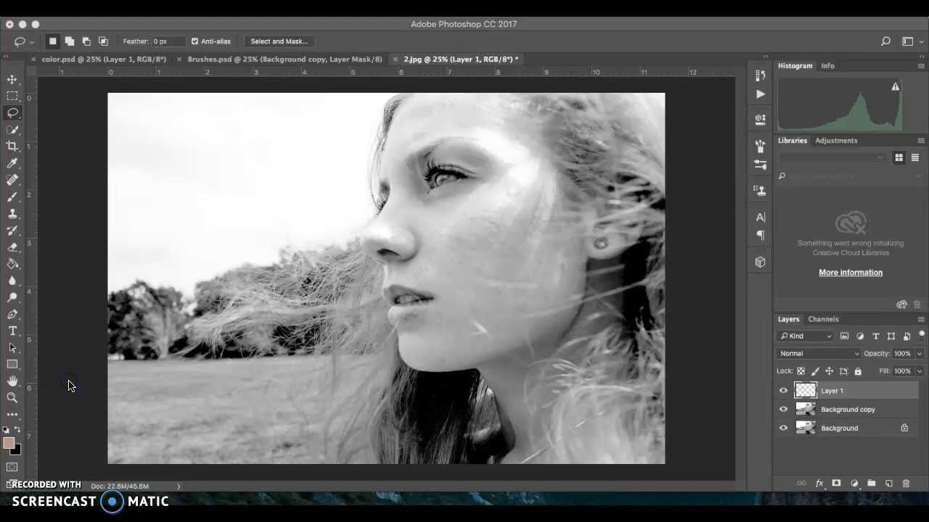
{"action": "left_click", "coordinate": [69, 384]}
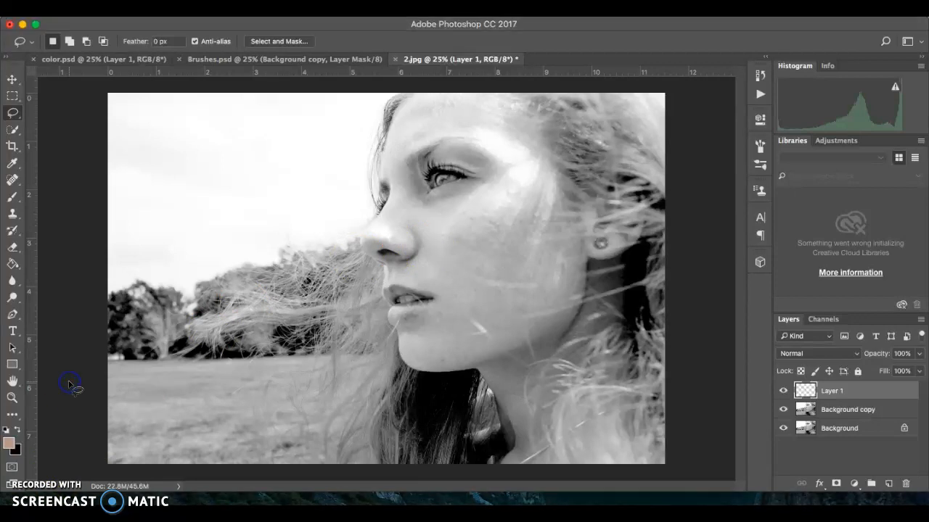
{"action": "key", "text": "super+plus"}
{"action": "key", "text": "super+plus"}
{"action": "scroll", "coordinate": [69, 385], "scroll_direction": "up", "scroll_amount": 3}
{"action": "scroll", "coordinate": [69, 384], "scroll_direction": "right", "scroll_amount": 5}
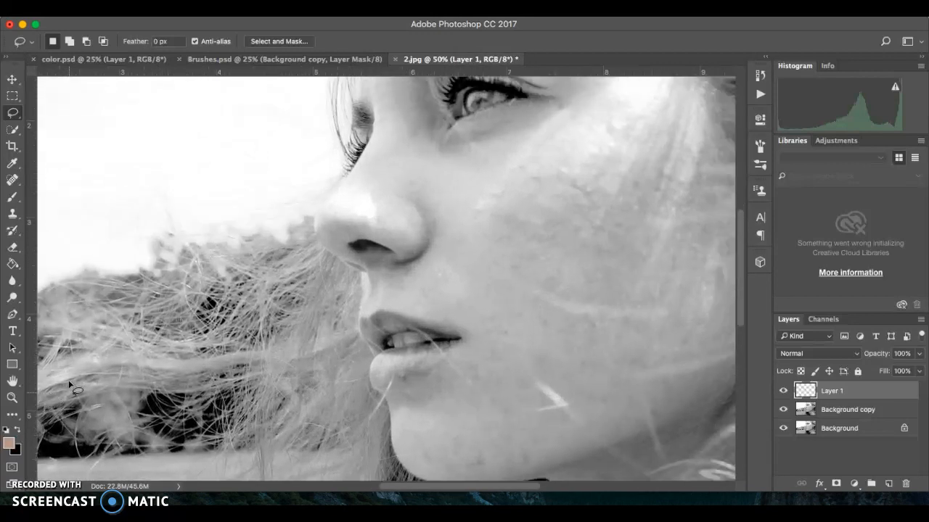
{"action": "scroll", "coordinate": [69, 385], "scroll_direction": "up", "scroll_amount": 3}
{"action": "scroll", "coordinate": [69, 385], "scroll_direction": "right", "scroll_amount": 2}
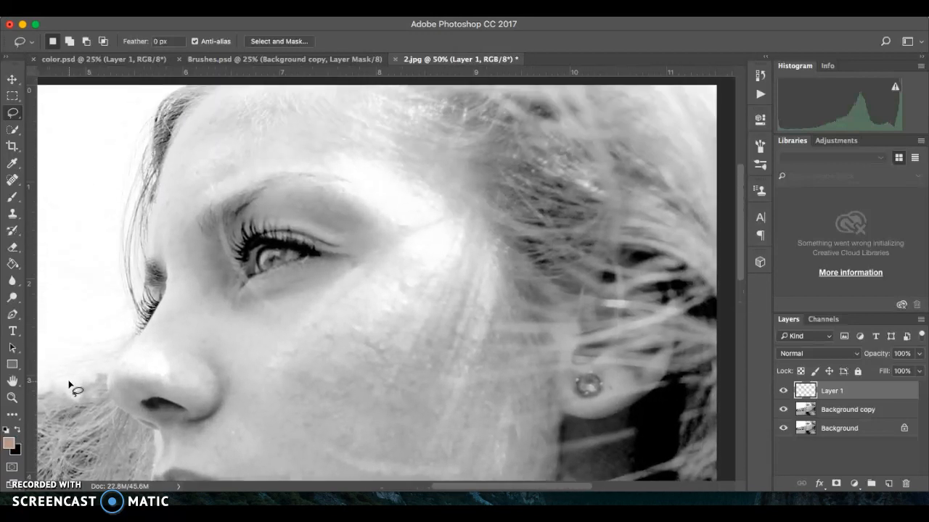
{"action": "scroll", "coordinate": [69, 384], "scroll_direction": "down", "scroll_amount": 1}
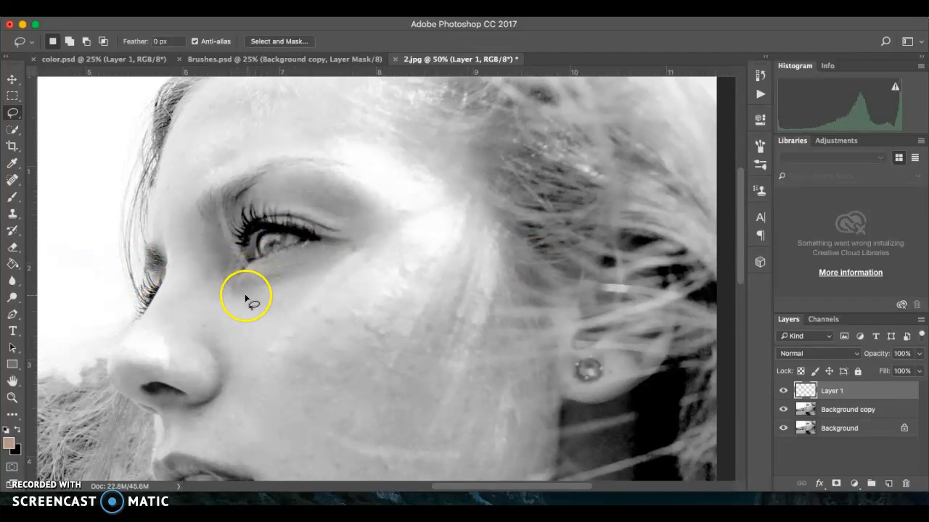
{"action": "mouse_move", "coordinate": [239, 295]}
{"action": "left_mouse_down"}
{"action": "mouse_move", "coordinate": [261, 273]}
{"action": "mouse_move", "coordinate": [352, 249]}
{"action": "mouse_move", "coordinate": [370, 233]}
{"action": "left_mouse_up"}
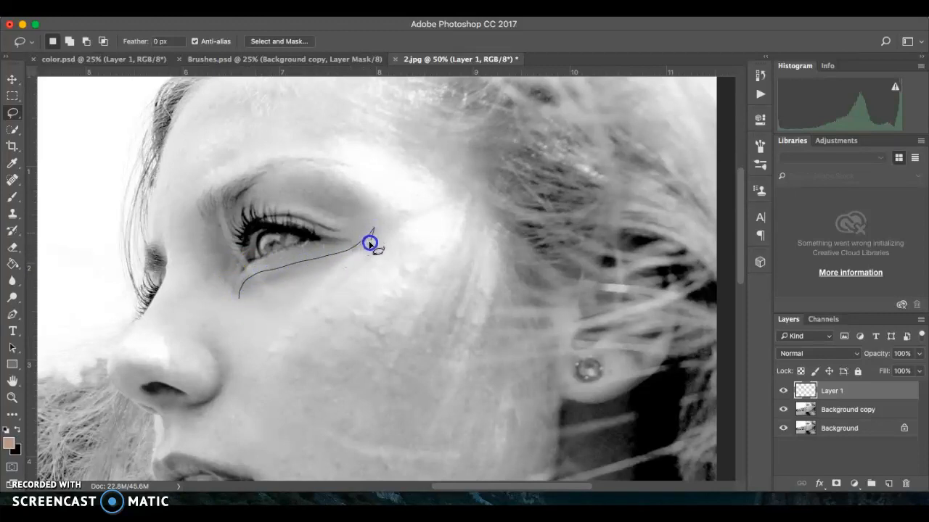
{"action": "left_click_drag", "start_coordinate": [239, 352], "coordinate": [235, 332]}
{"action": "left_click_drag", "start_coordinate": [235, 298], "coordinate": [234, 298]}
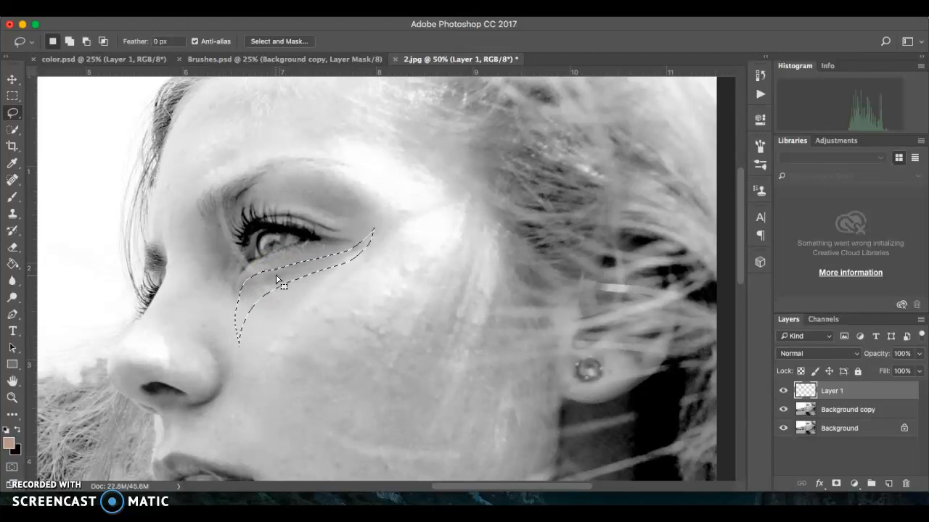
- Switch to the Paint Bucket tool and set the foreground color to a light pinkish purple
{"action": "left_click", "coordinate": [12, 266]}
{"action": "left_click_drag", "start_coordinate": [12, 266], "coordinate": [52, 265]}
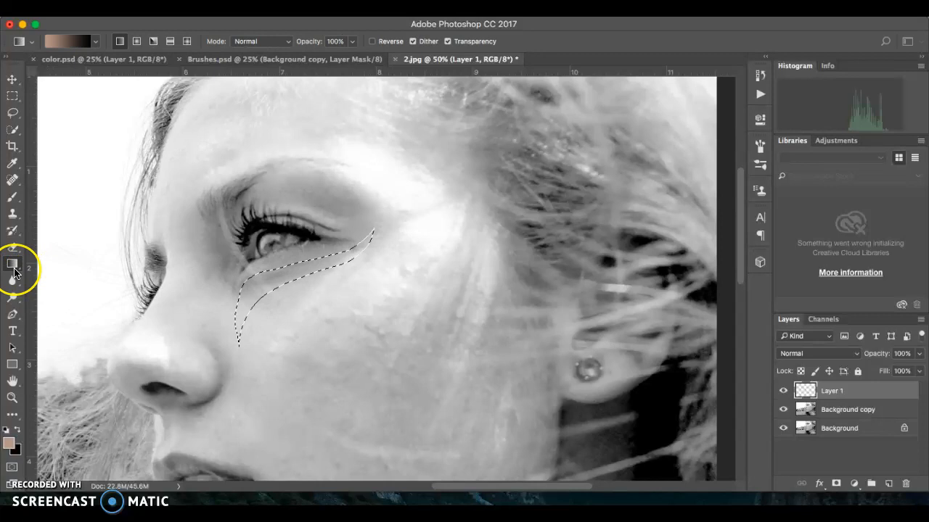
{"action": "left_click_drag", "start_coordinate": [14, 267], "coordinate": [50, 274]}
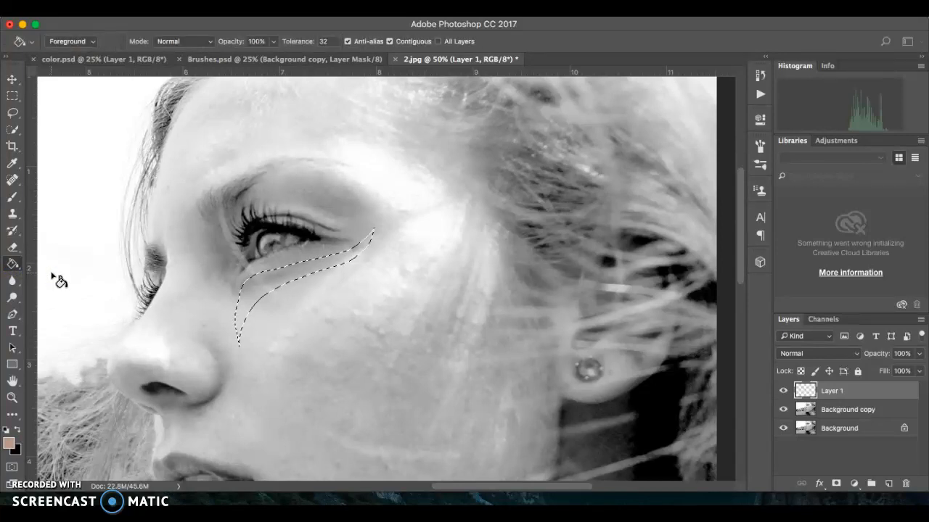
{"action": "left_click", "coordinate": [10, 445]}
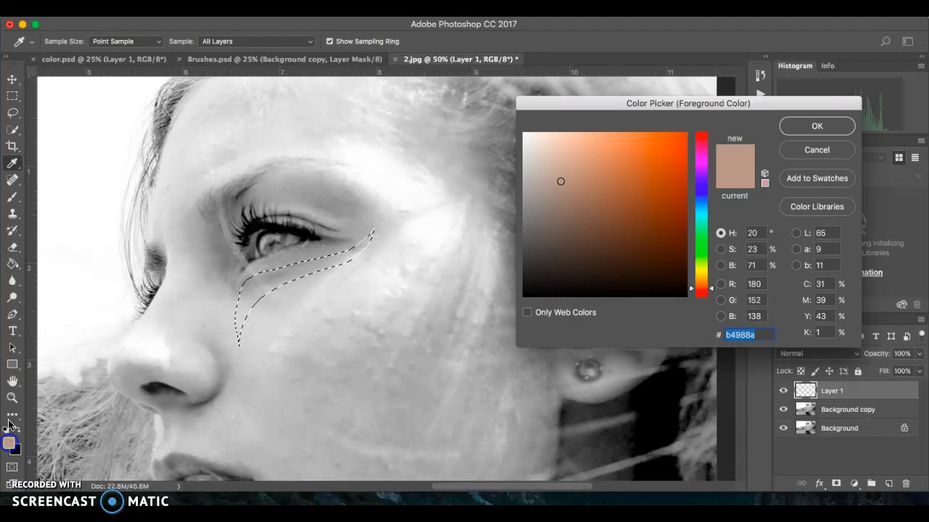
{"action": "left_click", "coordinate": [698, 165]}
{"action": "mouse_move", "coordinate": [561, 161]}
{"action": "left_mouse_down"}
{"action": "mouse_move", "coordinate": [553, 159]}
{"action": "mouse_move", "coordinate": [563, 169]}
{"action": "left_mouse_up"}
{"action": "left_click", "coordinate": [803, 127]}
{"action": "key", "text": "g"}
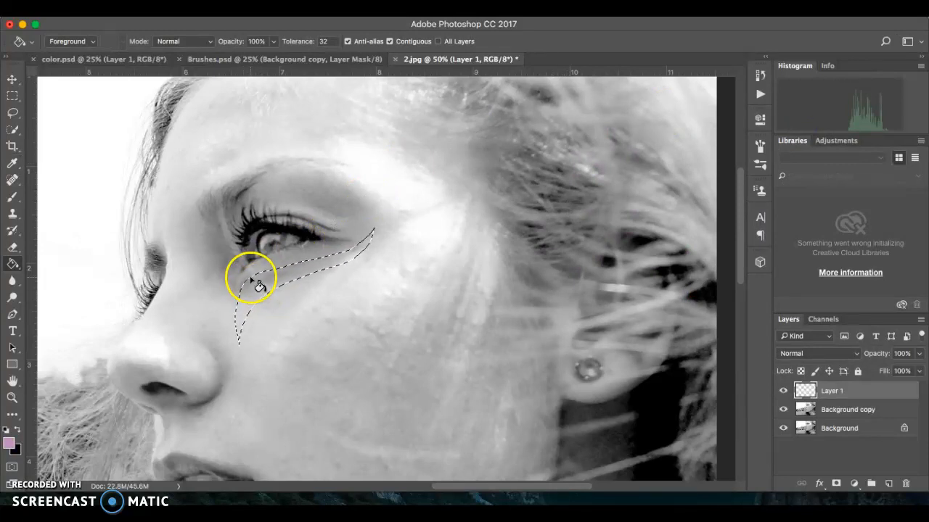
- Fill the curved selection under the eye with the light purple on Layer 1 and deselect it
{"action": "left_click", "coordinate": [251, 279]}
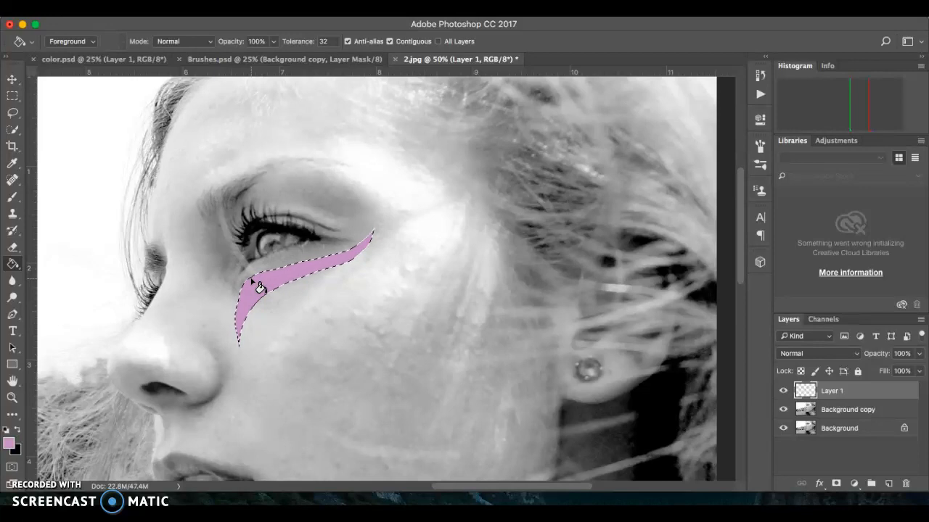
{"action": "key", "text": "super+d"}
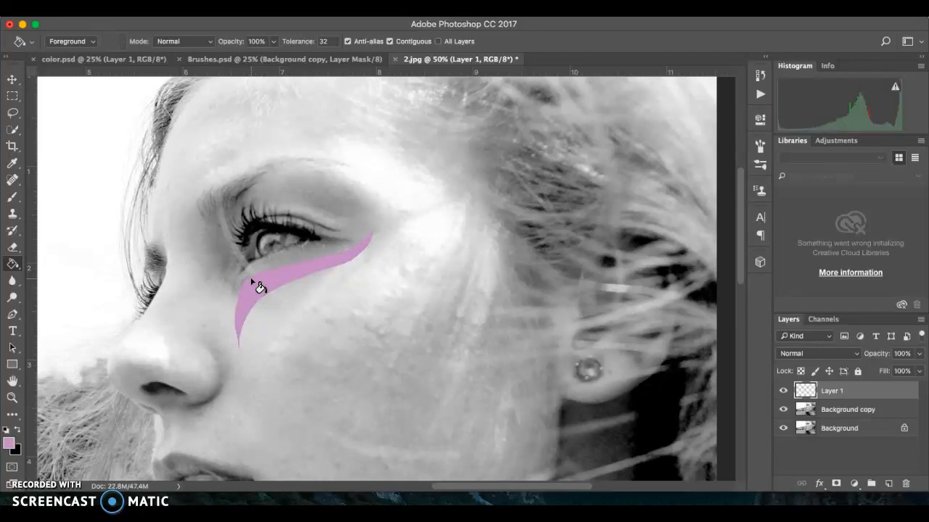
{"action": "left_click", "coordinate": [511, 303]}
- Lasso a pointed leaf-like shape on the cheek below the first stripe and fill it with the same purple
{"action": "left_click", "coordinate": [13, 113]}
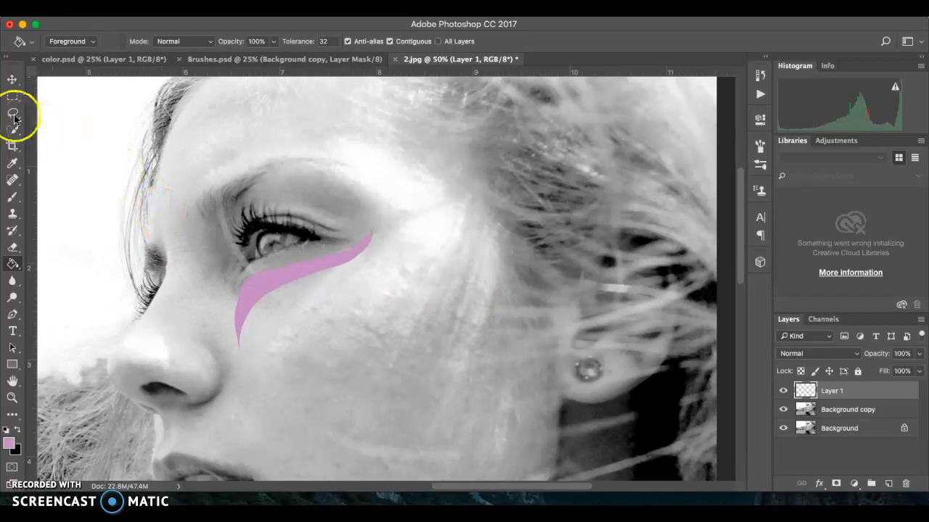
{"action": "left_click", "coordinate": [345, 311]}
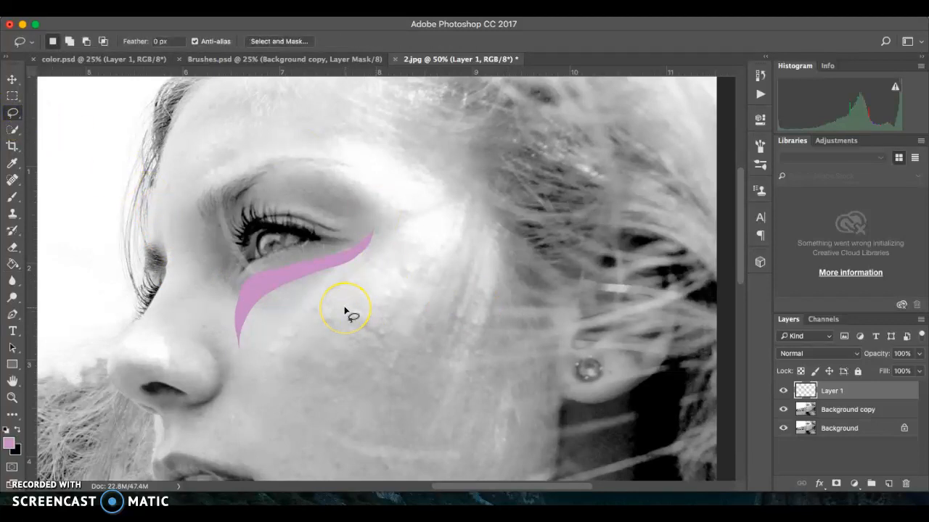
{"action": "mouse_move", "coordinate": [251, 343]}
{"action": "left_mouse_down"}
{"action": "mouse_move", "coordinate": [267, 308]}
{"action": "mouse_move", "coordinate": [304, 334]}
{"action": "mouse_move", "coordinate": [372, 340]}
{"action": "mouse_move", "coordinate": [328, 356]}
{"action": "mouse_move", "coordinate": [250, 346]}
{"action": "left_mouse_up"}
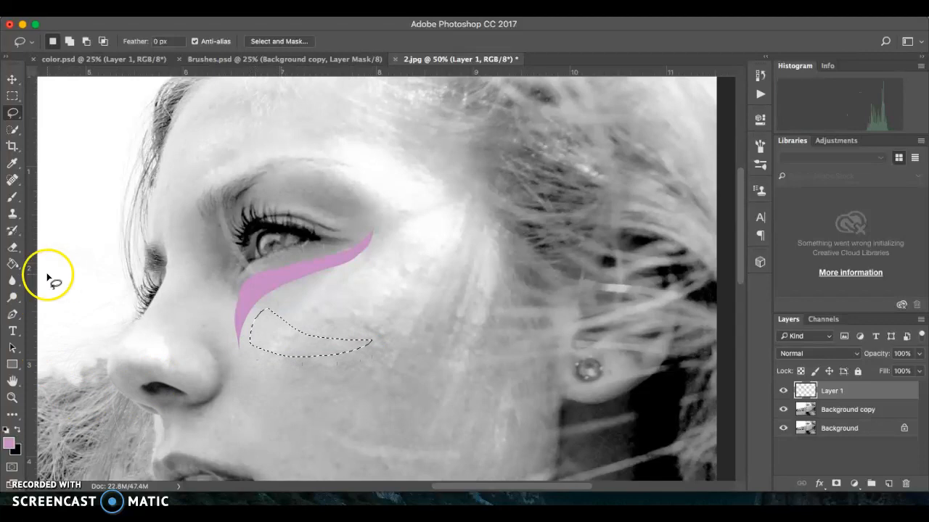
{"action": "left_click", "coordinate": [12, 264]}
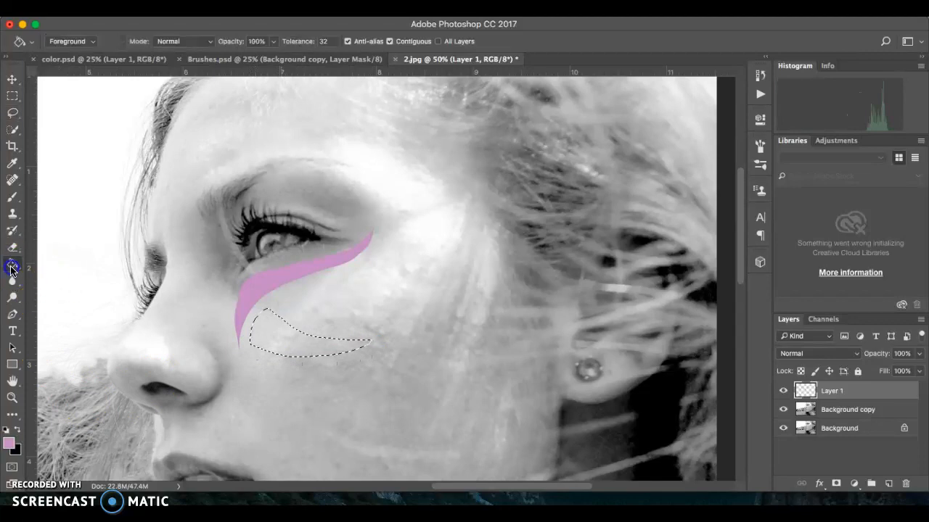
{"action": "left_click", "coordinate": [267, 336]}
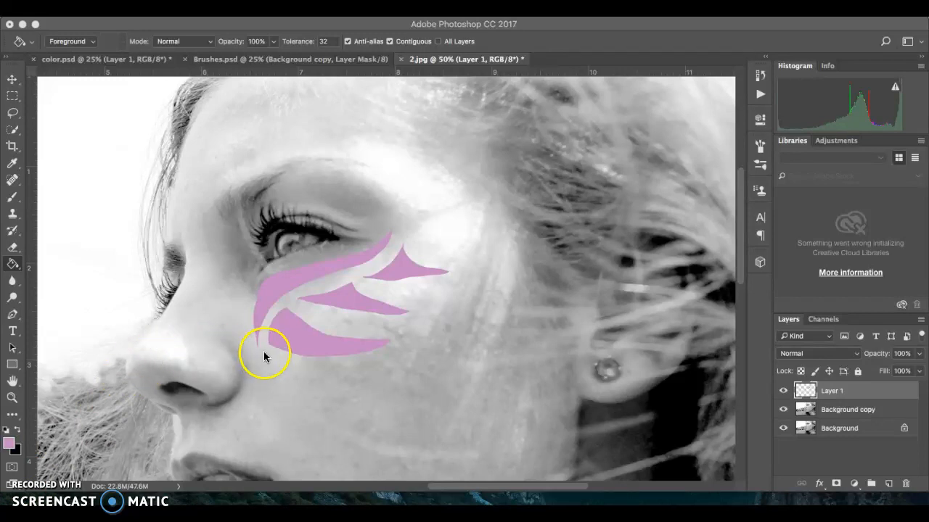
- Add a Stroke layer style to Layer 1, 7 px wide and positioned inside the purple shapes
{"action": "left_click", "coordinate": [868, 394]}
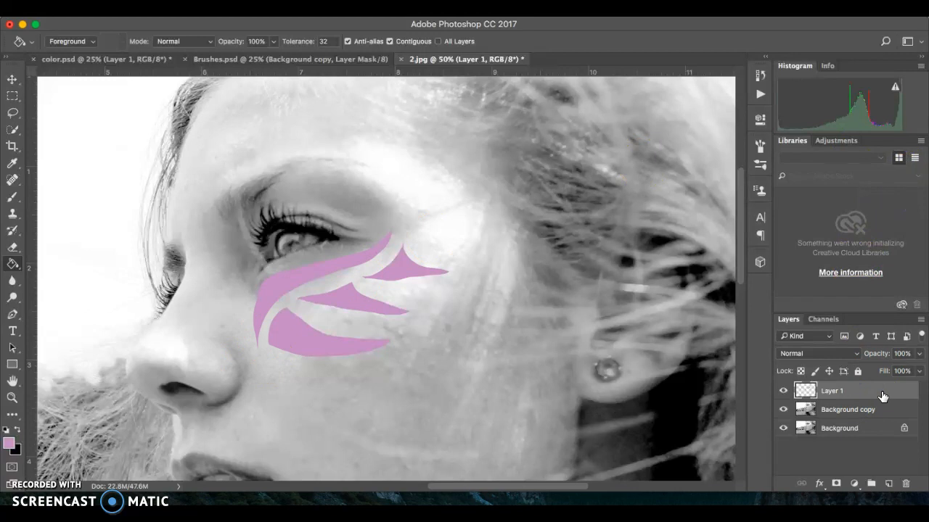
{"action": "double_click", "coordinate": [882, 394]}
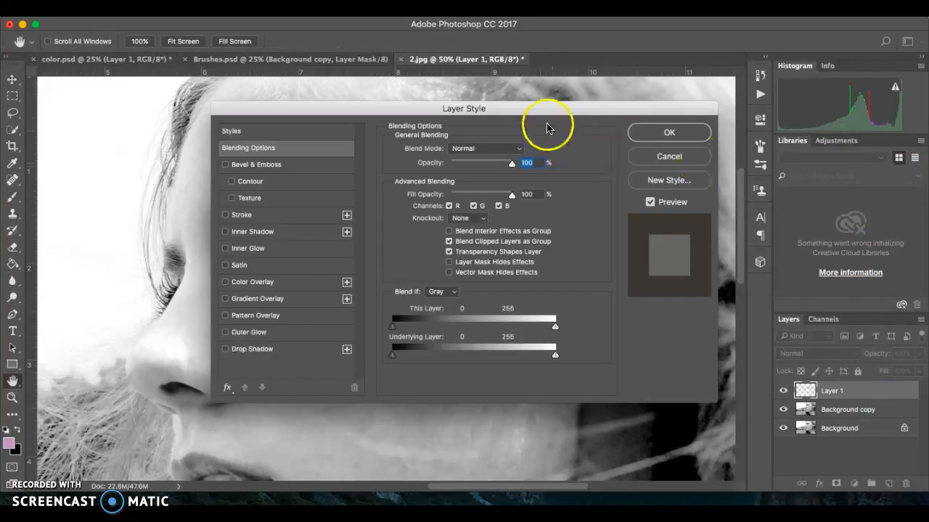
{"action": "mouse_move", "coordinate": [454, 107]}
{"action": "left_mouse_down"}
{"action": "mouse_move", "coordinate": [593, 106]}
{"action": "mouse_move", "coordinate": [686, 82]}
{"action": "left_mouse_up"}
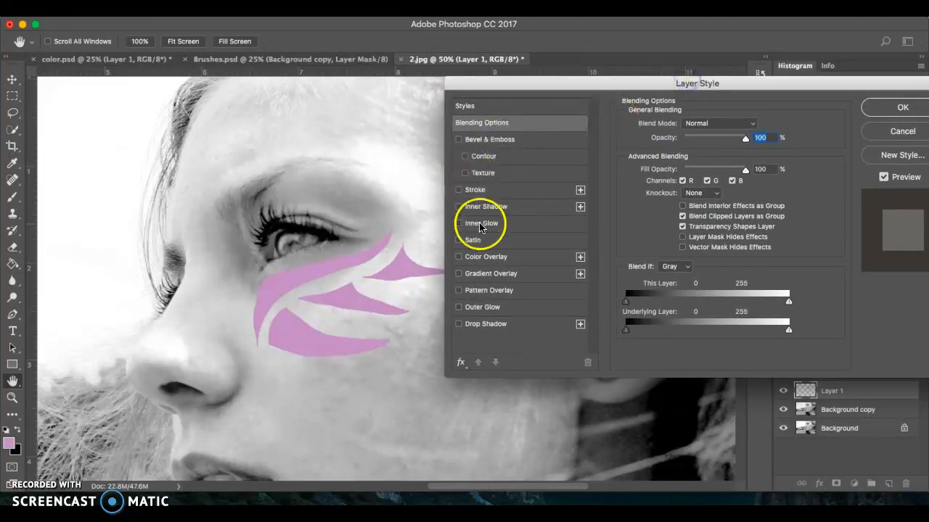
{"action": "left_click", "coordinate": [480, 192]}
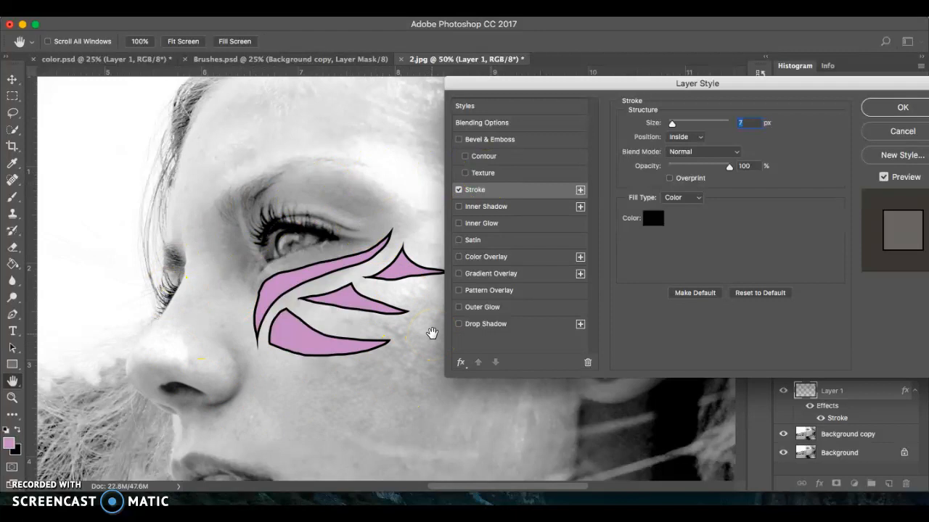
- Set the stroke color to the dark purple 443348
{"action": "left_click", "coordinate": [654, 219]}
{"action": "left_click", "coordinate": [657, 223]}
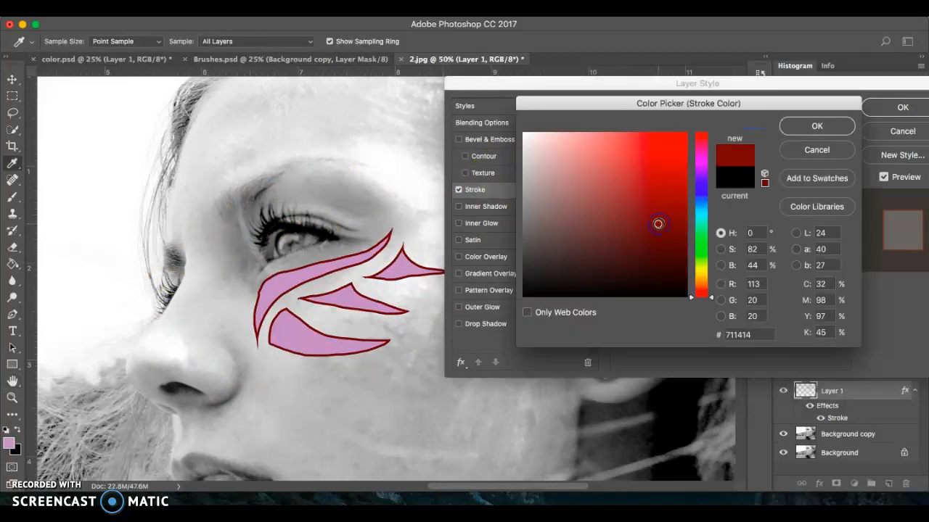
{"action": "left_click", "coordinate": [575, 268]}
{"action": "left_click", "coordinate": [701, 166]}
{"action": "left_click", "coordinate": [569, 251]}
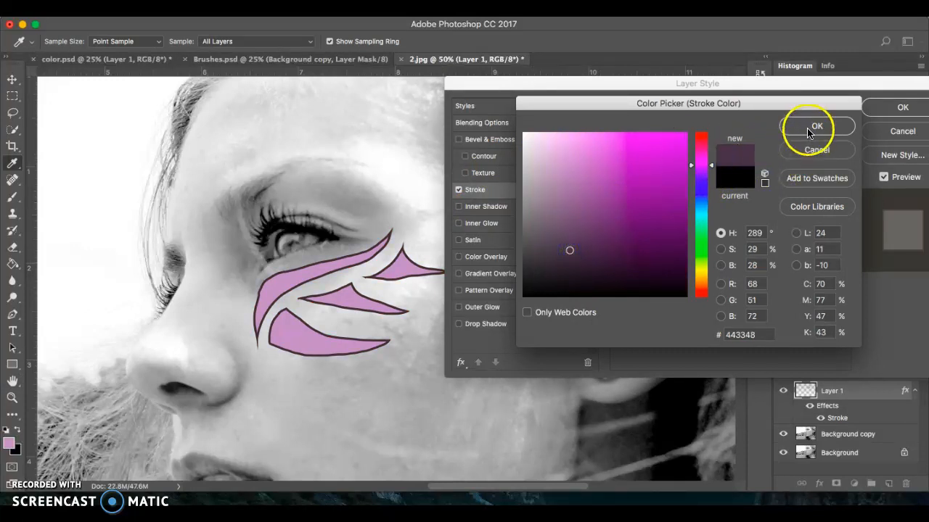
{"action": "left_click", "coordinate": [809, 129]}
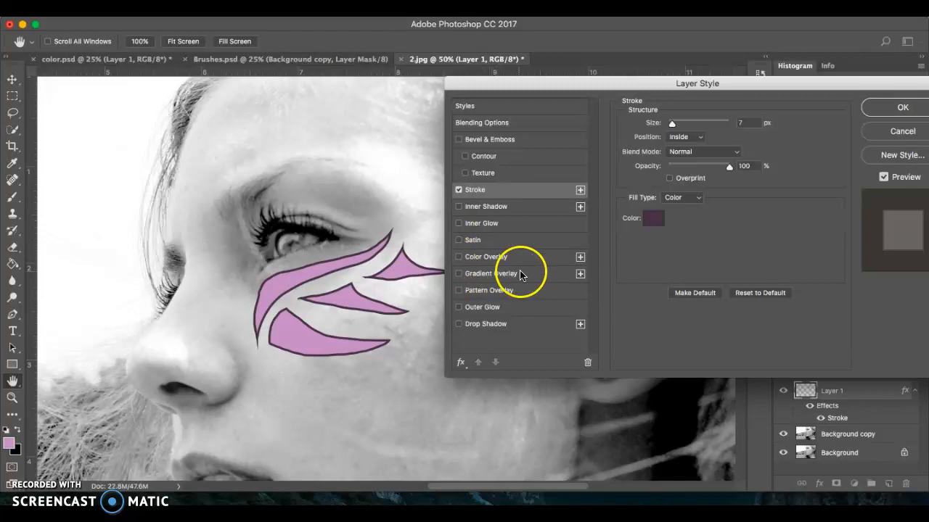
- Add a Drop Shadow to Layer 1 with an angle of -142°, a distance of 24 px and 35% opacity, and apply the layer style
{"action": "left_click", "coordinate": [496, 328]}
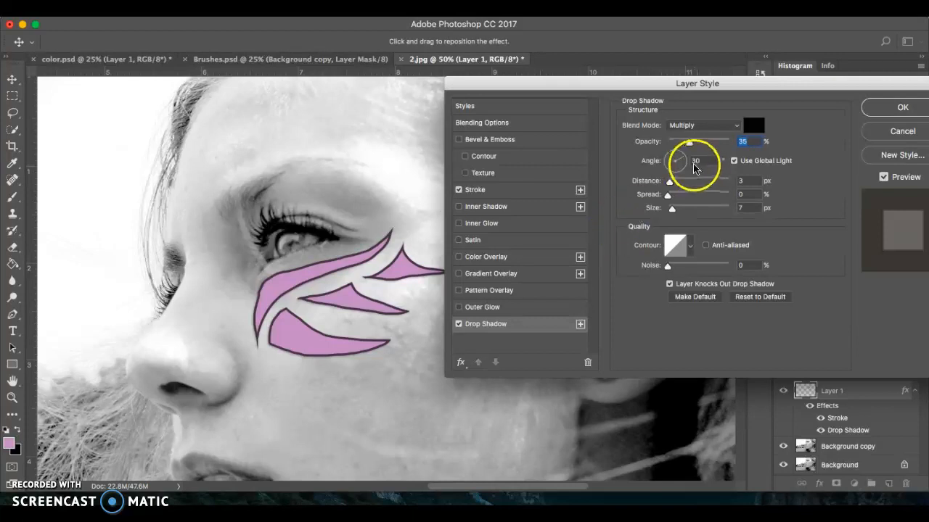
{"action": "mouse_move", "coordinate": [682, 162]}
{"action": "left_mouse_down"}
{"action": "mouse_move", "coordinate": [669, 182]}
{"action": "mouse_move", "coordinate": [671, 160]}
{"action": "mouse_move", "coordinate": [668, 184]}
{"action": "mouse_move", "coordinate": [690, 186]}
{"action": "mouse_move", "coordinate": [667, 162]}
{"action": "mouse_move", "coordinate": [671, 168]}
{"action": "left_mouse_up"}
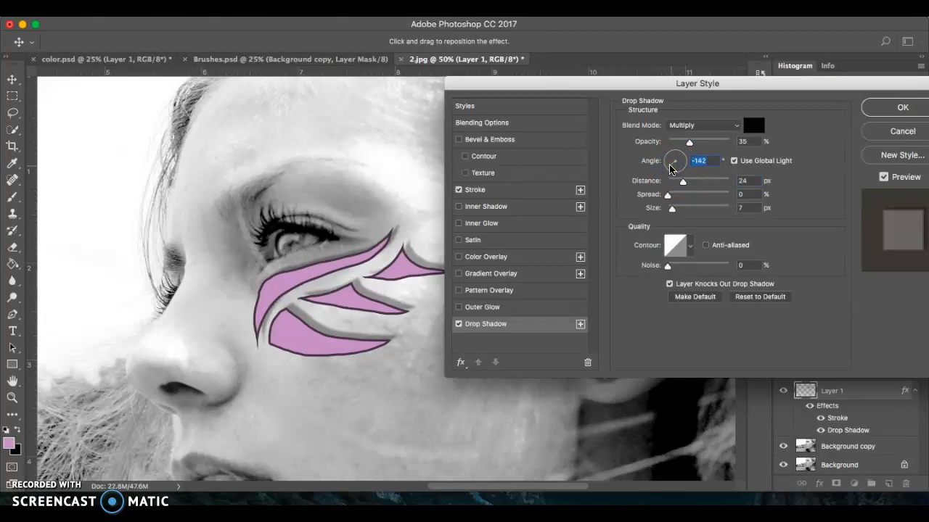
{"action": "left_click", "coordinate": [881, 111]}
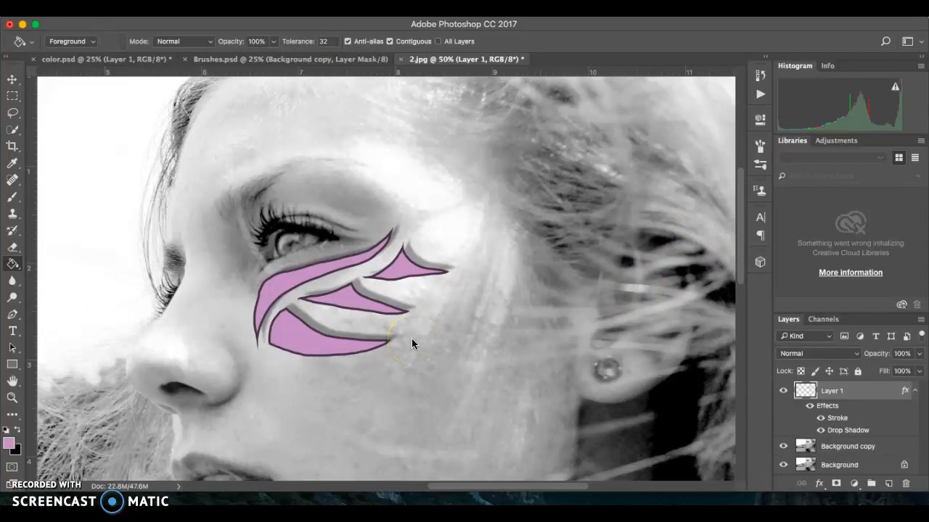
{"action": "scroll", "coordinate": [411, 338], "scroll_direction": "down", "scroll_amount": 3}
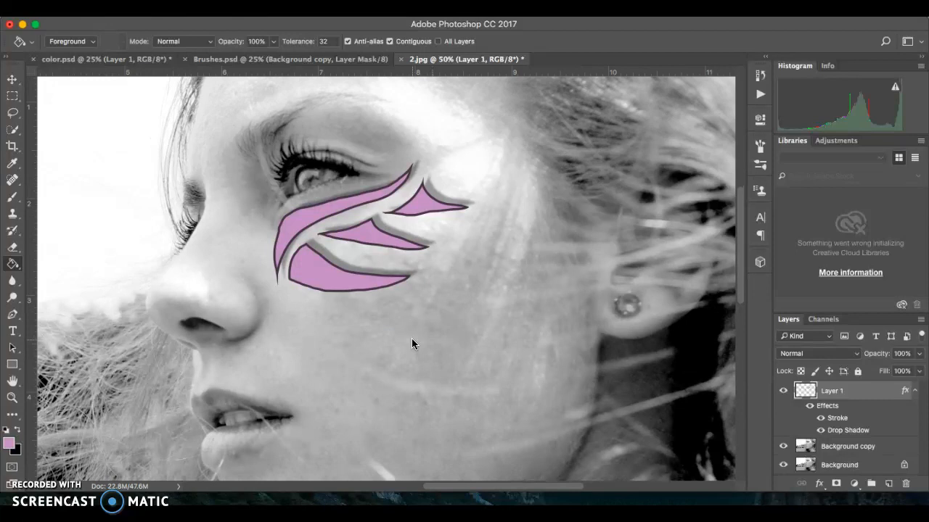
- Select the Brush tool and set the foreground color to black
{"action": "scroll", "coordinate": [411, 338], "scroll_direction": "up", "scroll_amount": 6}
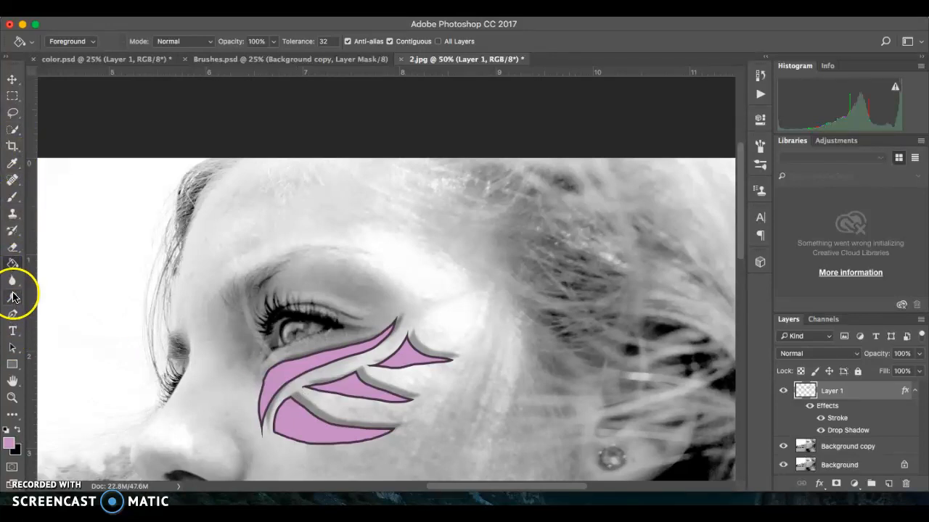
{"action": "left_click", "coordinate": [11, 197]}
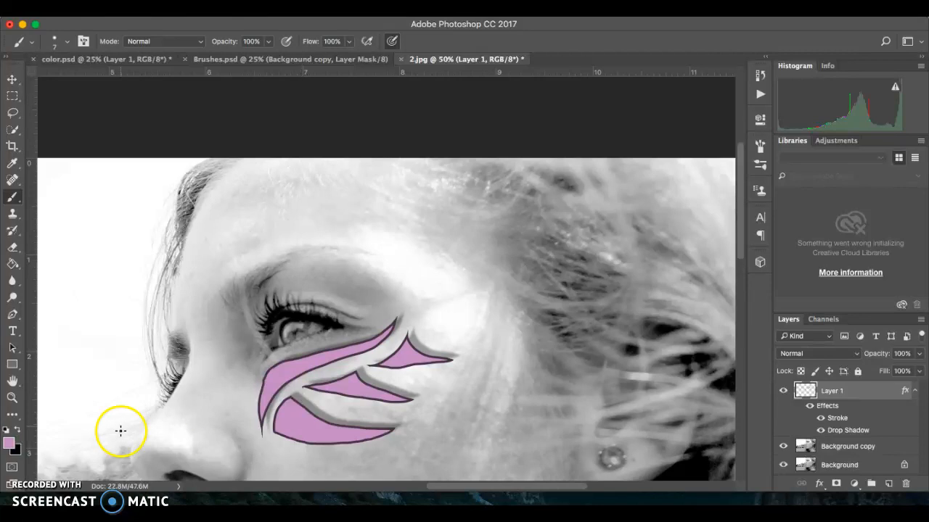
{"action": "left_click", "coordinate": [9, 443]}
{"action": "left_click_drag", "start_coordinate": [543, 232], "coordinate": [517, 298]}
{"action": "left_click", "coordinate": [803, 126]}
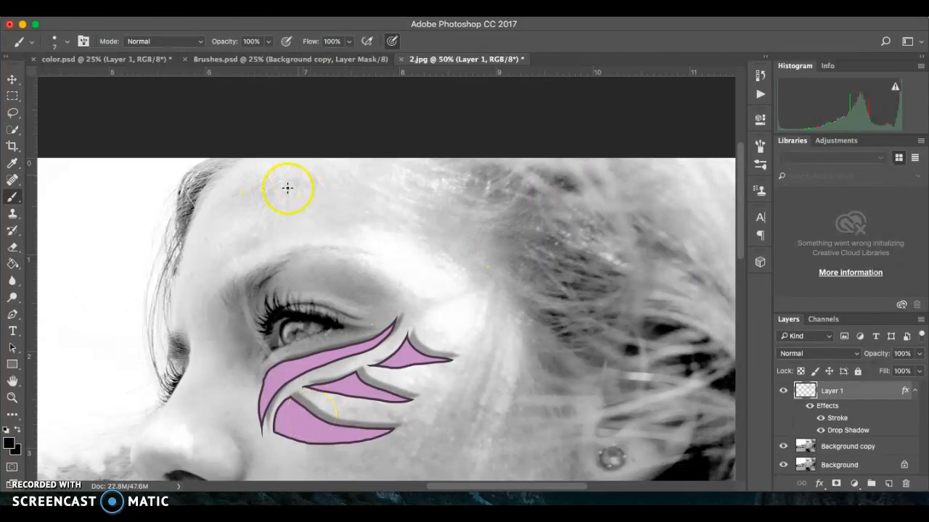
{"action": "mouse_move", "coordinate": [291, 394]}
{"action": "left_mouse_down"}
{"action": "mouse_move", "coordinate": [328, 393]}
{"action": "mouse_move", "coordinate": [298, 406]}
{"action": "mouse_move", "coordinate": [321, 418]}
{"action": "mouse_move", "coordinate": [352, 412]}
{"action": "mouse_move", "coordinate": [362, 399]}
{"action": "mouse_move", "coordinate": [351, 427]}
{"action": "mouse_move", "coordinate": [400, 404]}
{"action": "left_mouse_up"}
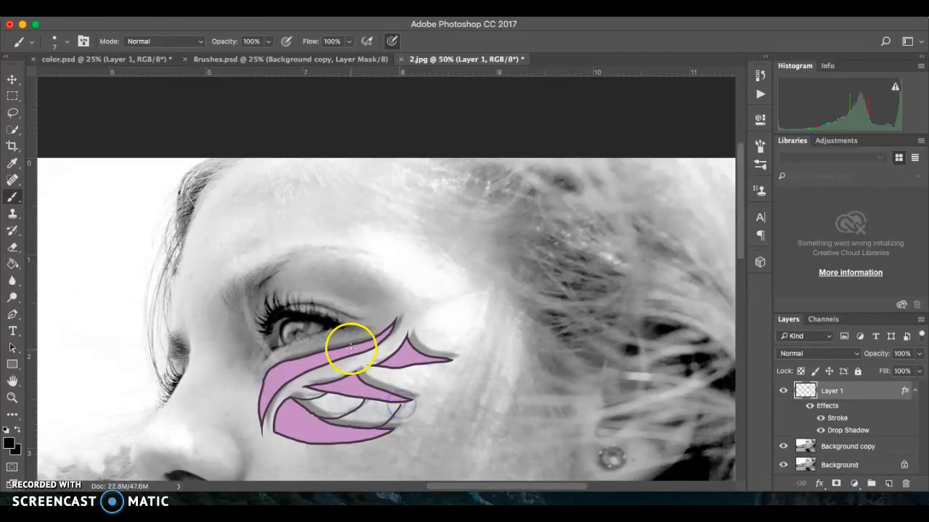
{"action": "mouse_move", "coordinate": [365, 352]}
{"action": "left_mouse_down"}
{"action": "mouse_move", "coordinate": [379, 369]}
{"action": "mouse_move", "coordinate": [387, 346]}
{"action": "mouse_move", "coordinate": [388, 357]}
{"action": "left_mouse_up"}
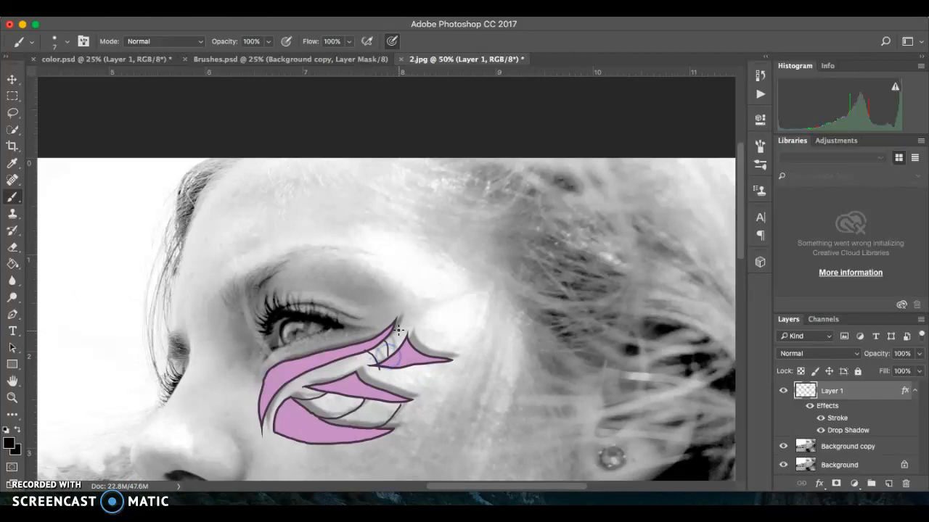
{"action": "left_click_drag", "start_coordinate": [402, 316], "coordinate": [402, 335]}
{"action": "key", "text": "super+alt+z"}
{"action": "key", "text": "super+alt+z"}
{"action": "key", "text": "super+alt+z"}
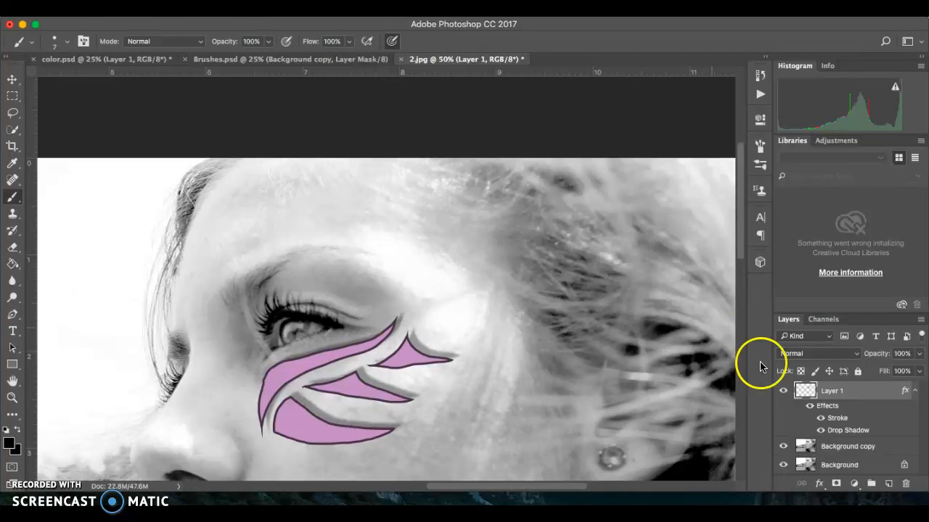
- Add a new layer above Layer 1 and brush short curved black lines across the gaps between the upper purple shapes
{"action": "left_click", "coordinate": [887, 483]}
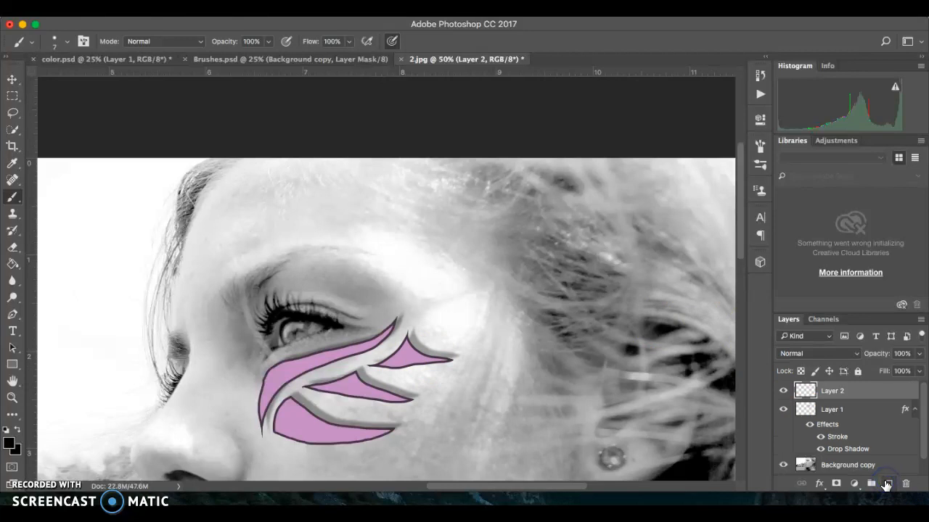
{"action": "left_click", "coordinate": [368, 381]}
{"action": "mouse_move", "coordinate": [368, 381]}
{"action": "left_mouse_down"}
{"action": "mouse_move", "coordinate": [395, 369]}
{"action": "mouse_move", "coordinate": [386, 387]}
{"action": "mouse_move", "coordinate": [404, 383]}
{"action": "mouse_move", "coordinate": [418, 366]}
{"action": "mouse_move", "coordinate": [417, 391]}
{"action": "mouse_move", "coordinate": [439, 360]}
{"action": "left_mouse_up"}
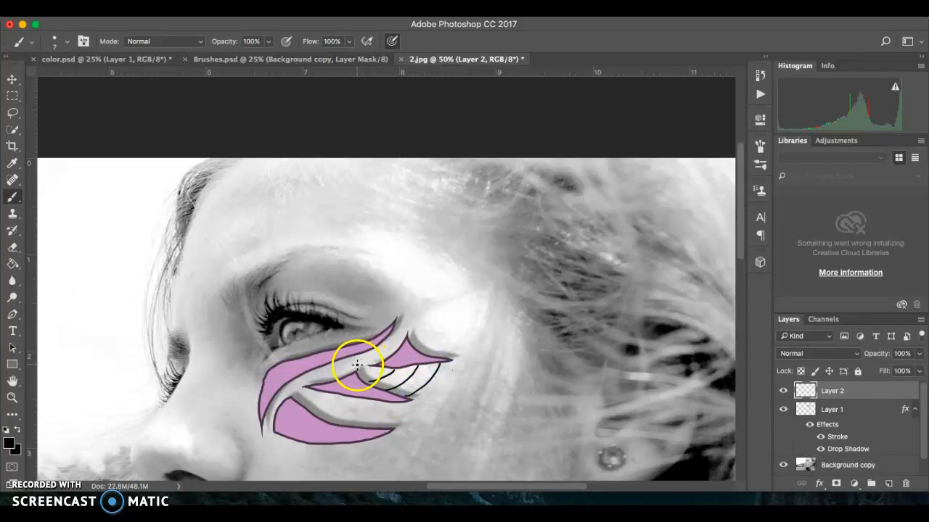
{"action": "mouse_move", "coordinate": [357, 372]}
{"action": "left_mouse_down"}
{"action": "mouse_move", "coordinate": [379, 361]}
{"action": "mouse_move", "coordinate": [375, 341]}
{"action": "mouse_move", "coordinate": [406, 328]}
{"action": "mouse_move", "coordinate": [396, 315]}
{"action": "mouse_move", "coordinate": [401, 328]}
{"action": "left_mouse_up"}
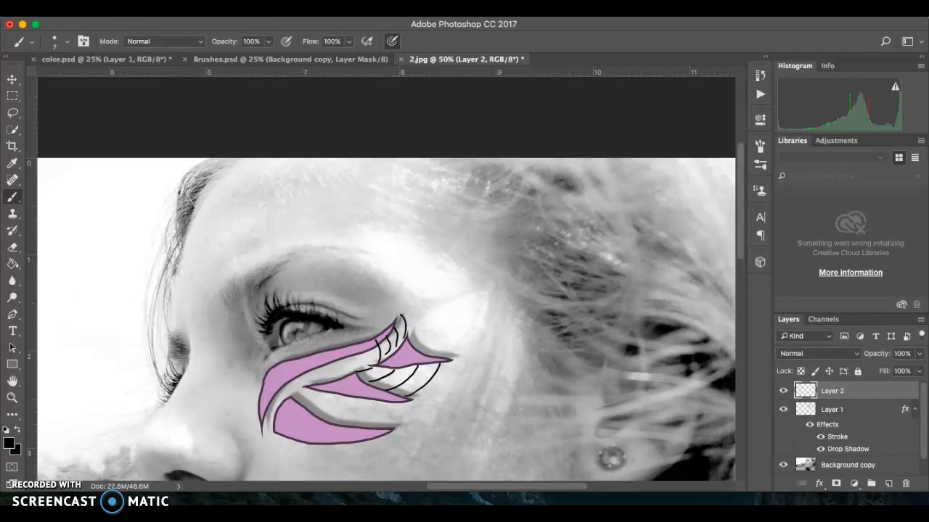
- Switch to the color.psd document and lower the opacity of Layer 1 to 53%
{"action": "key", "text": "ctrl+Tab"}
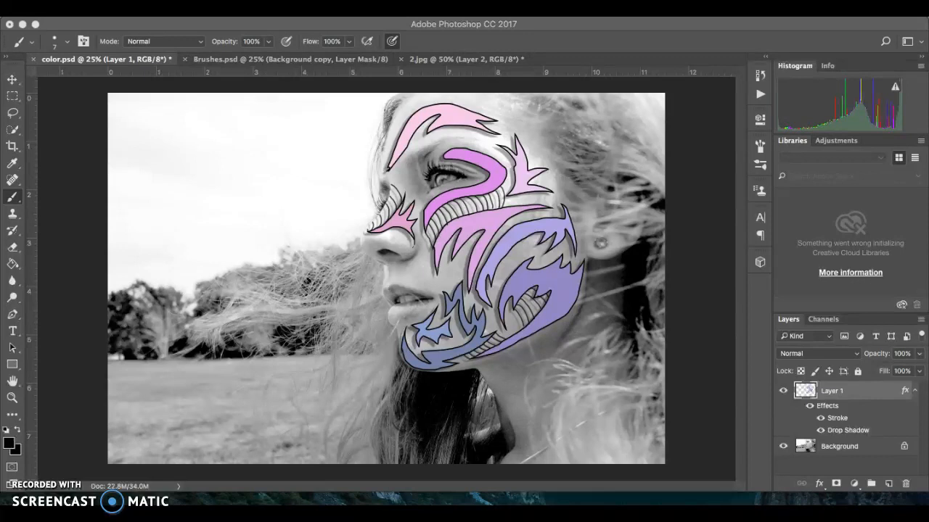
{"action": "left_click", "coordinate": [918, 354]}
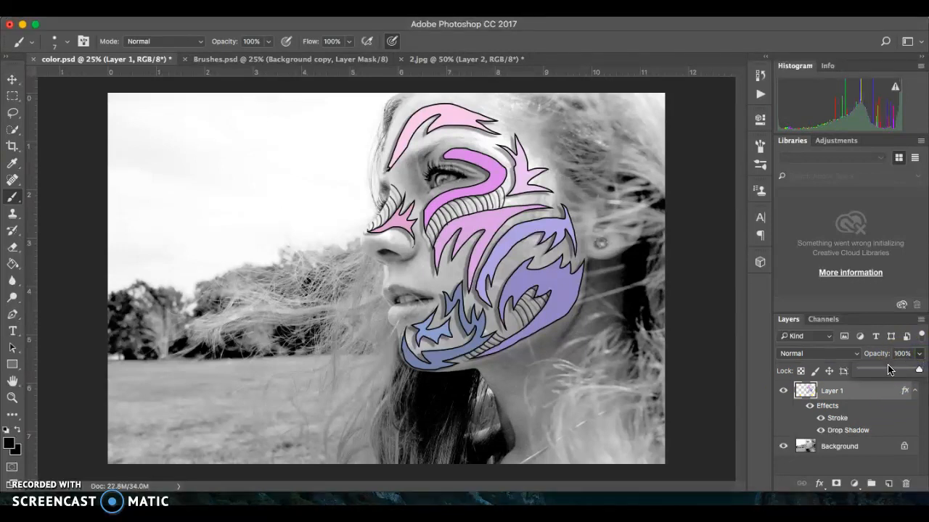
{"action": "left_click", "coordinate": [893, 370]}
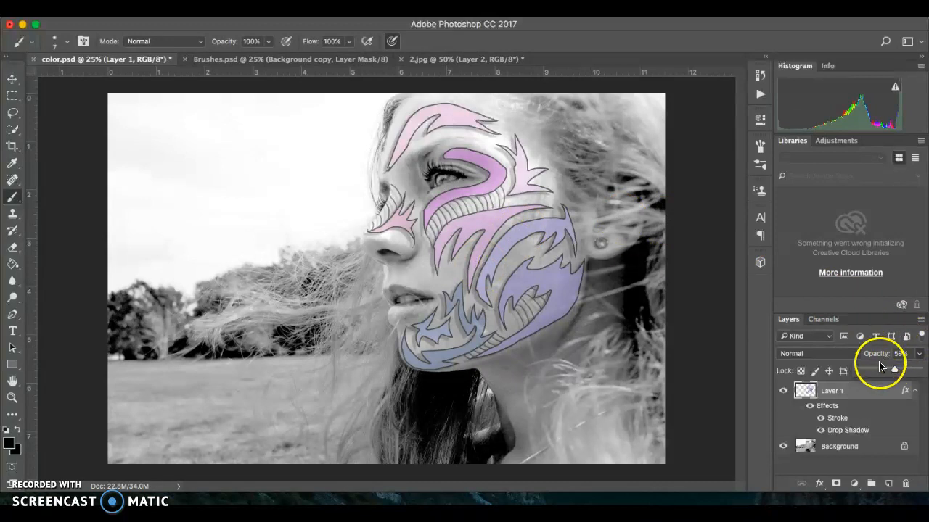
{"action": "left_click", "coordinate": [876, 370]}
{"action": "left_click", "coordinate": [879, 373]}
{"action": "left_click", "coordinate": [893, 372]}
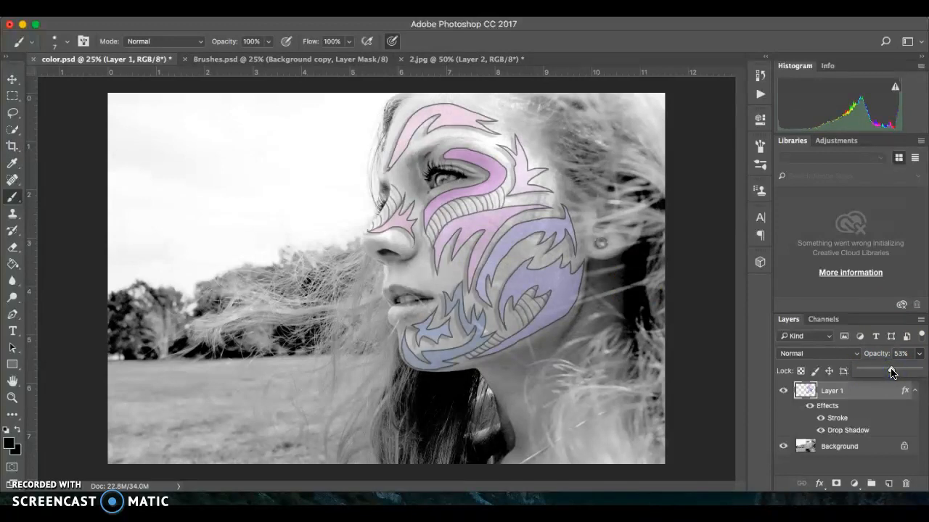
{"action": "left_click", "coordinate": [95, 311]}
- Create a 100 × 100 px rounded rectangle with 10 px radii over the sky, plus a larger one about 1159 × 735 px
{"action": "key", "text": "u"}
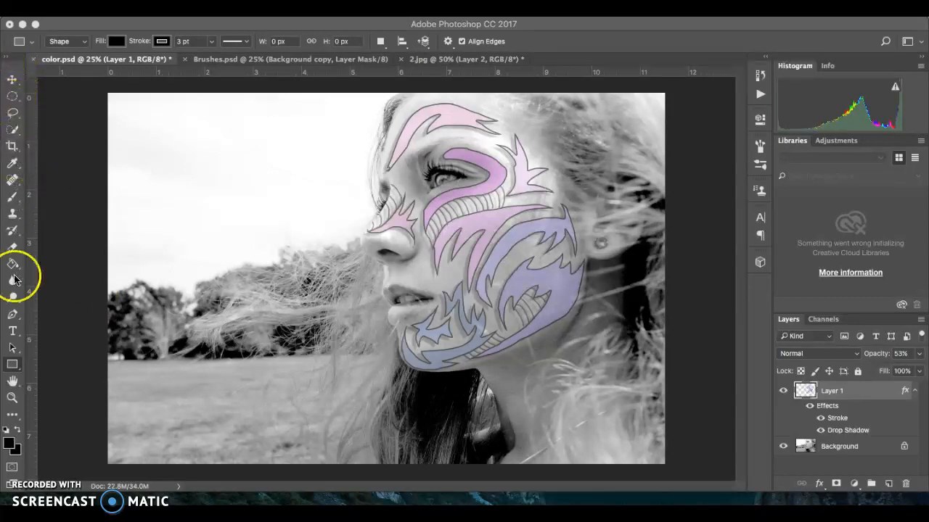
{"action": "left_click", "coordinate": [14, 370]}
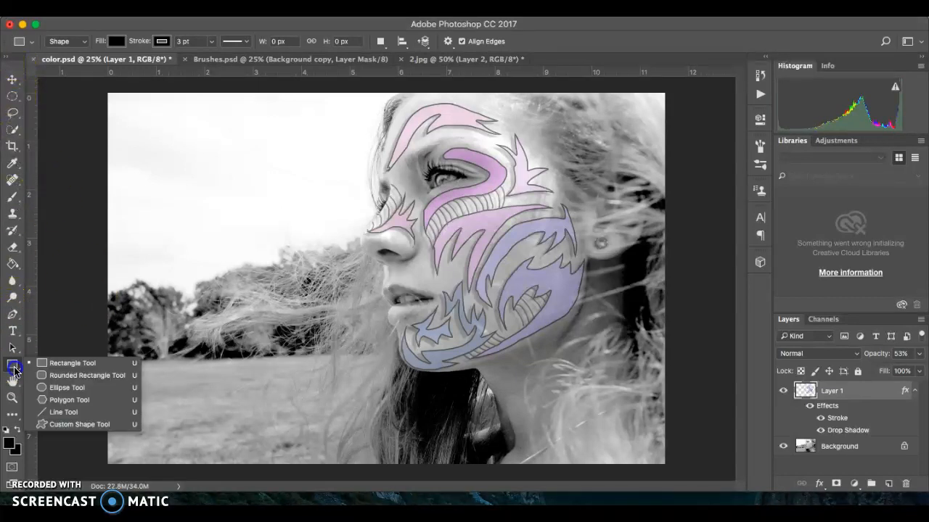
{"action": "left_click", "coordinate": [63, 376]}
{"action": "left_click", "coordinate": [149, 201]}
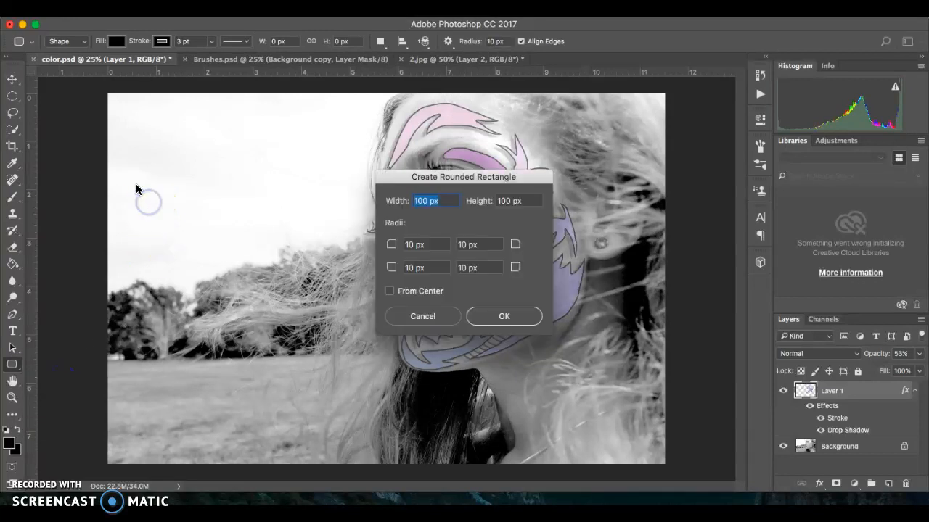
{"action": "left_click", "coordinate": [508, 315]}
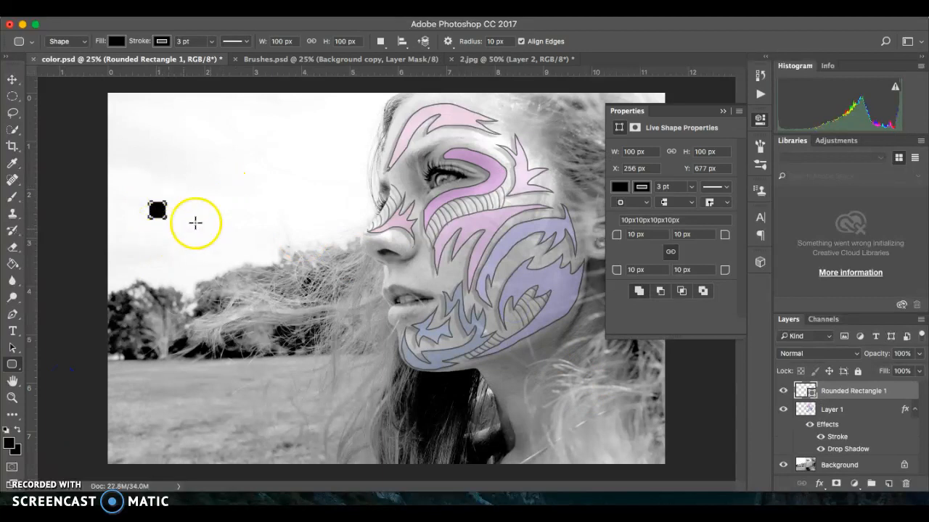
{"action": "left_click_drag", "start_coordinate": [140, 172], "coordinate": [329, 290]}
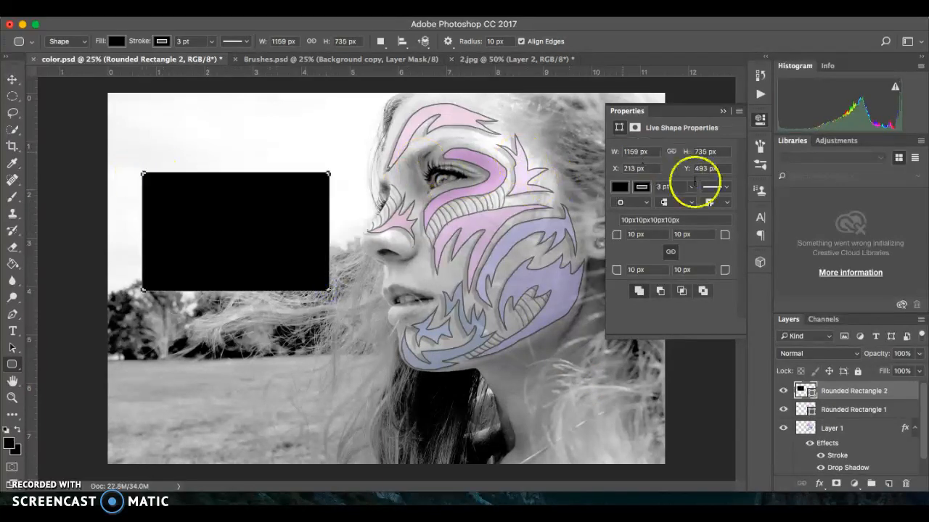
{"action": "left_click", "coordinate": [722, 112]}
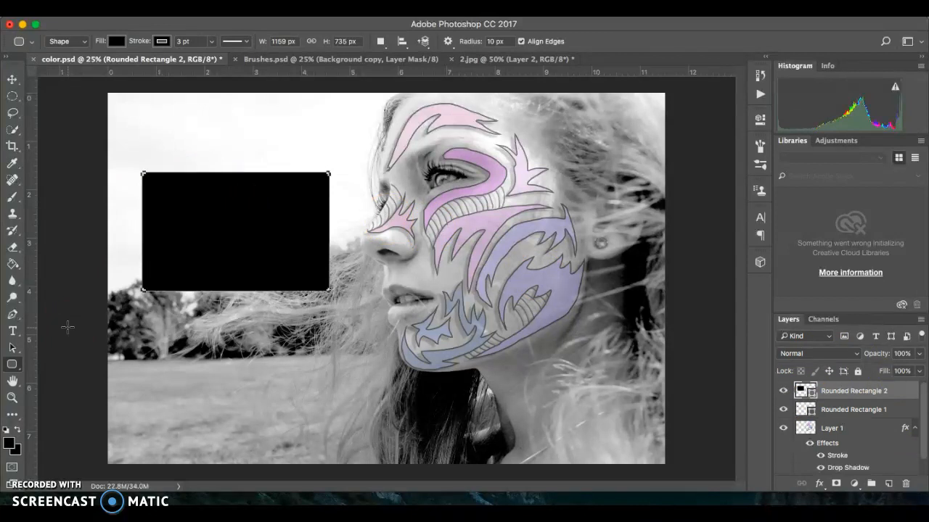
- Draw four black five-sided polygons of different sizes around the large rounded rectangle with the Polygon tool
{"action": "left_click_drag", "start_coordinate": [12, 364], "coordinate": [51, 397]}
{"action": "left_click_drag", "start_coordinate": [205, 124], "coordinate": [244, 150]}
{"action": "left_click_drag", "start_coordinate": [194, 337], "coordinate": [279, 413]}
{"action": "left_click_drag", "start_coordinate": [360, 410], "coordinate": [319, 341]}
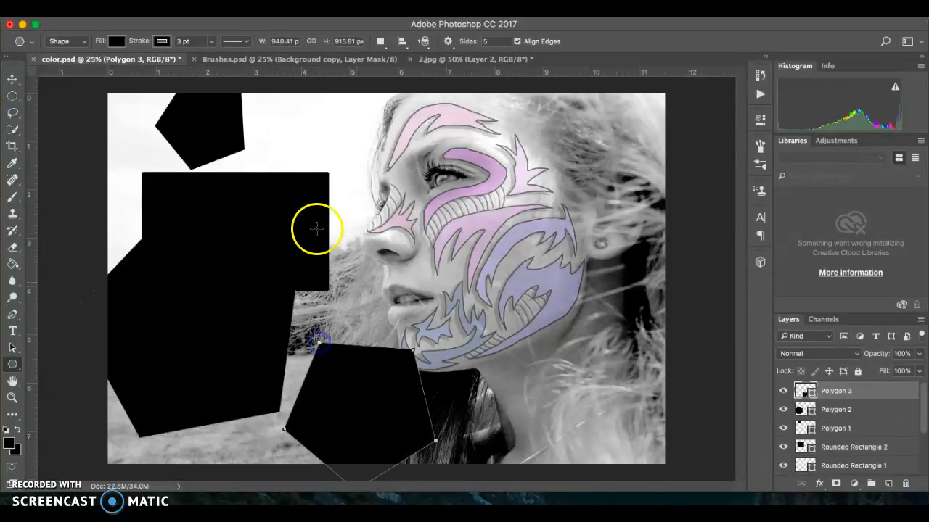
{"action": "left_click_drag", "start_coordinate": [315, 128], "coordinate": [343, 142]}
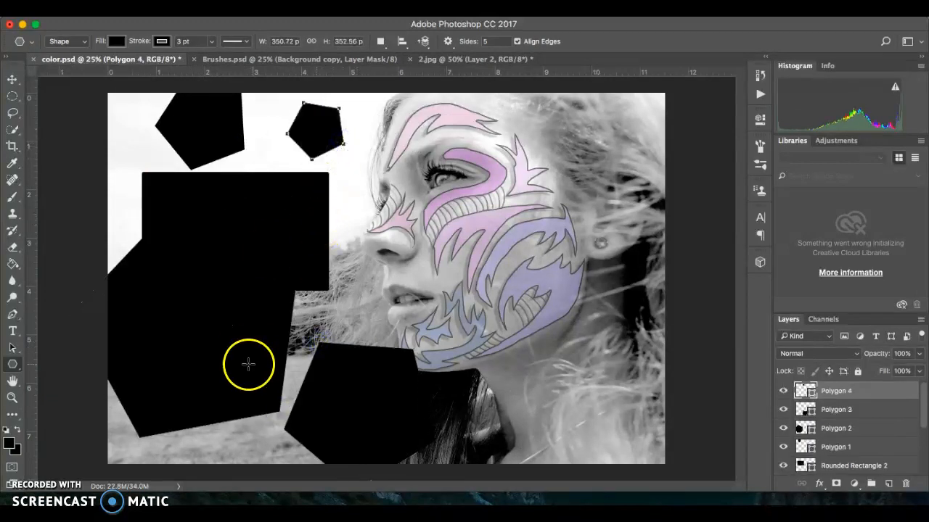